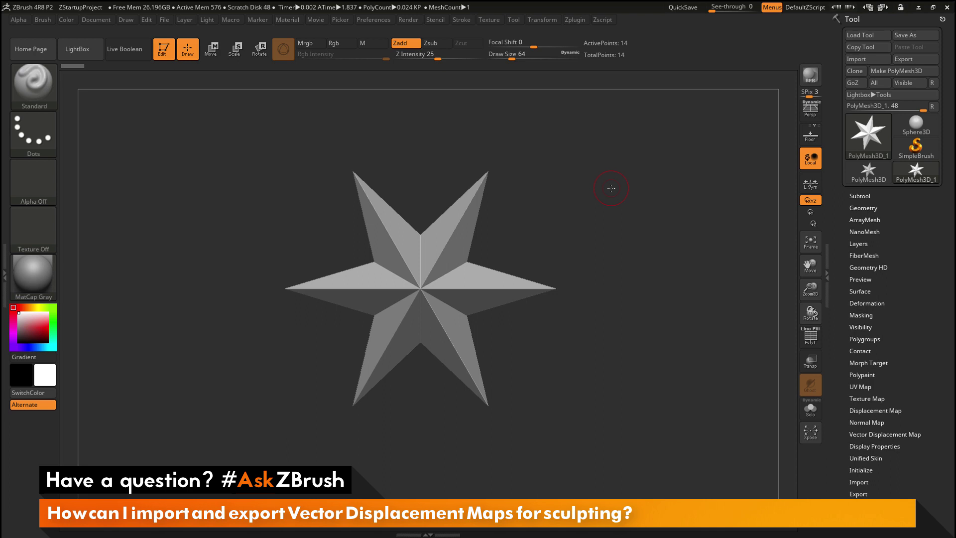
# Step: Import the VDM_Map EXR image as a texture
pyautogui.moveTo(619, 226); pyautogui.dragTo(622, 222)
pyautogui.click(497, 19)
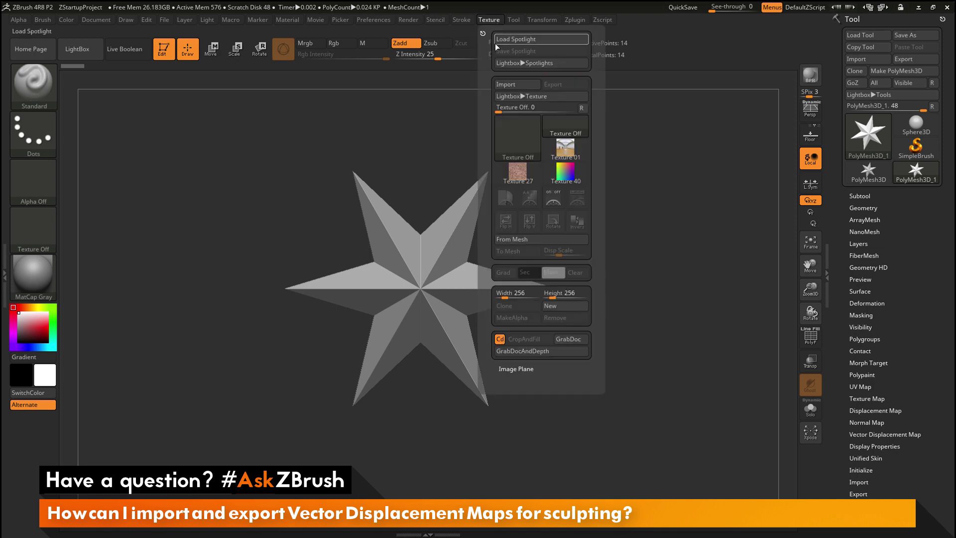
pyautogui.click(518, 85)
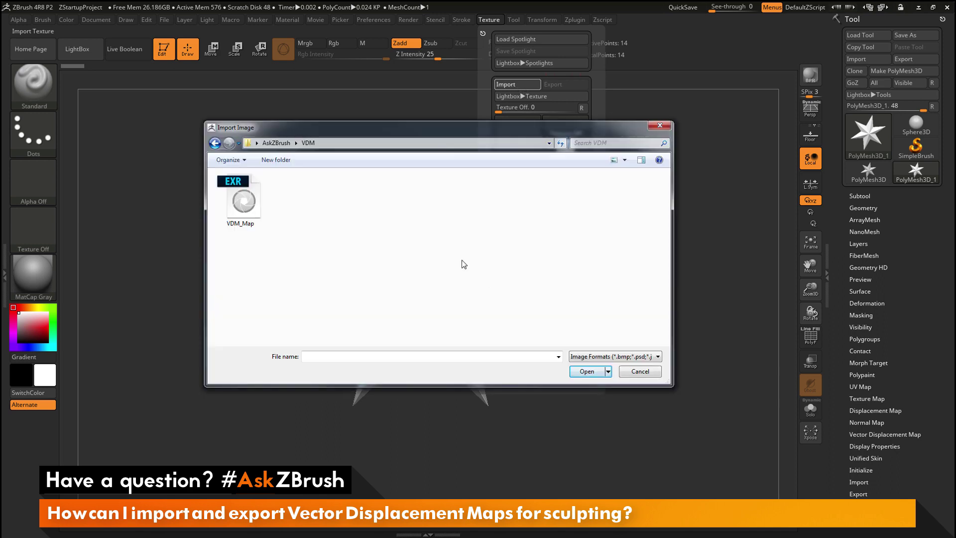
pyautogui.click(242, 199)
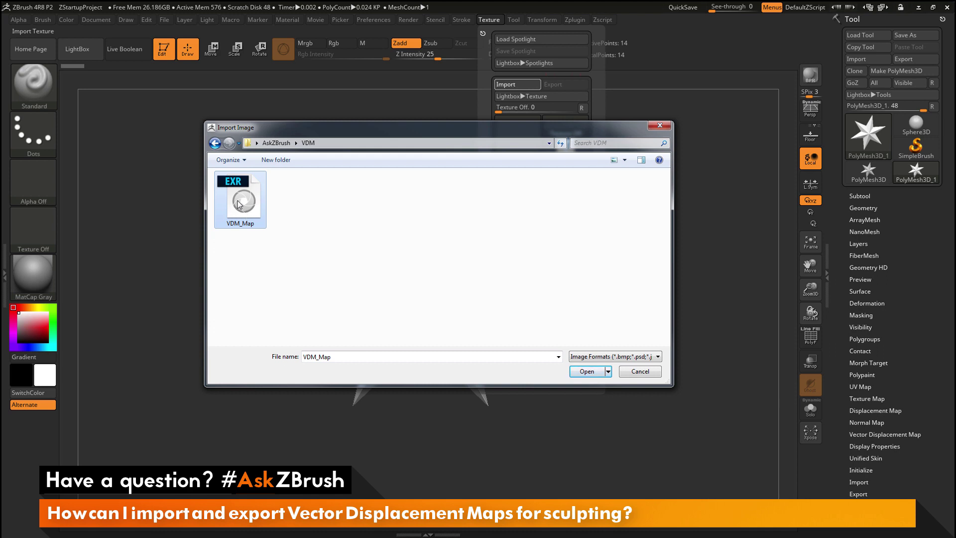
pyautogui.click(586, 371)
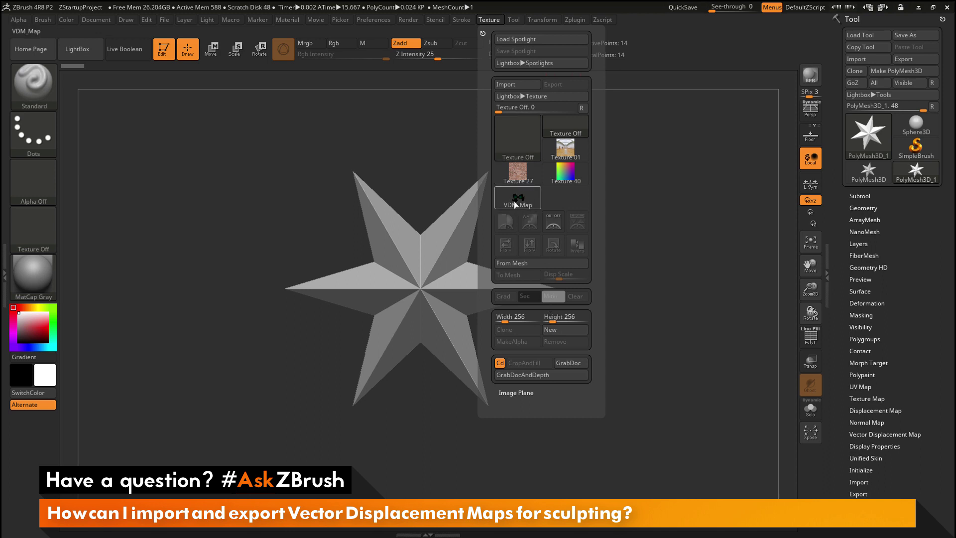
# Step: Select the VDM_Map texture and convert it into a 3D mesh
pyautogui.click(515, 200)
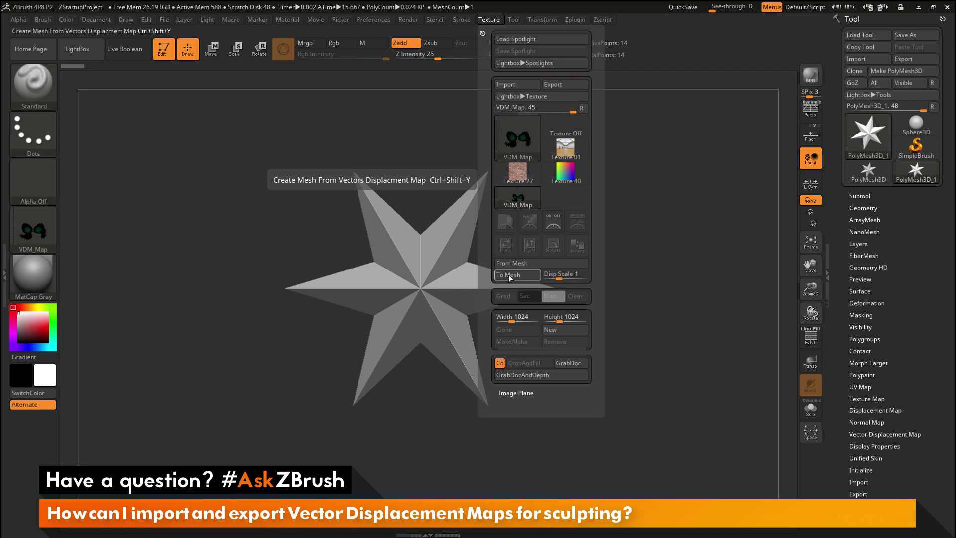
pyautogui.moveTo(517, 203)
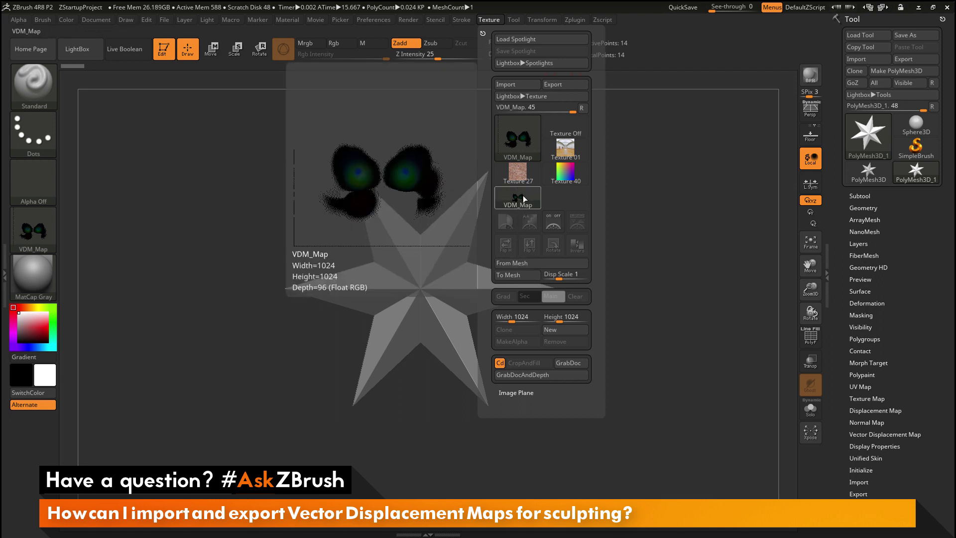
pyautogui.click(509, 274)
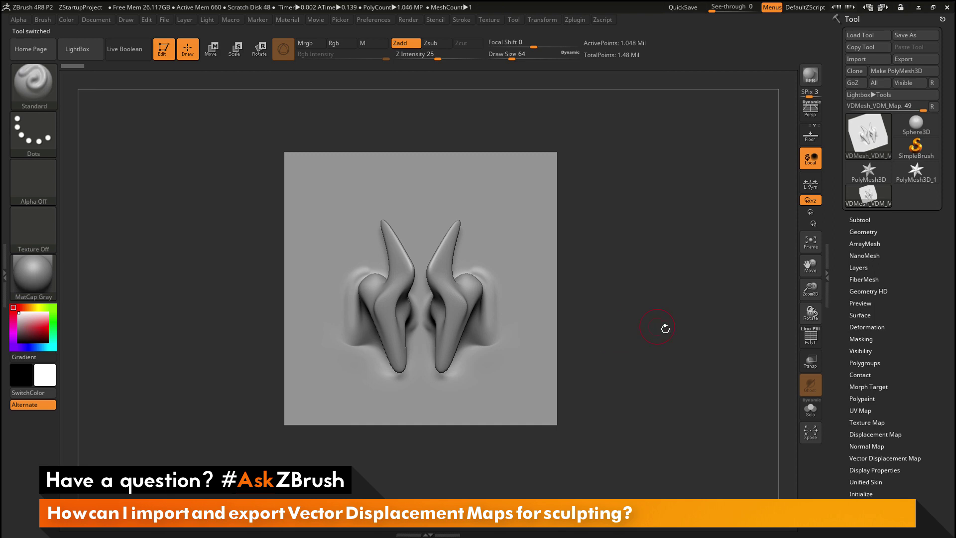
pyautogui.moveTo(668, 329); pyautogui.dragTo(656, 246)
# Step: Choose the ChiselCreature brush and create a MultiAlpha brush from the VDM_Map mesh
pyautogui.click(860, 220)
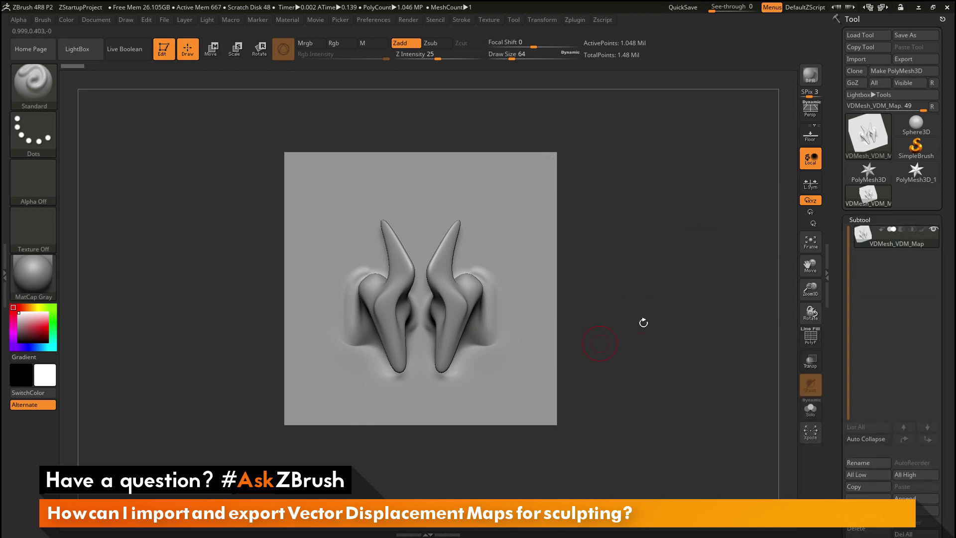
pyautogui.moveTo(608, 309); pyautogui.dragTo(671, 304)
pyautogui.click(33, 87)
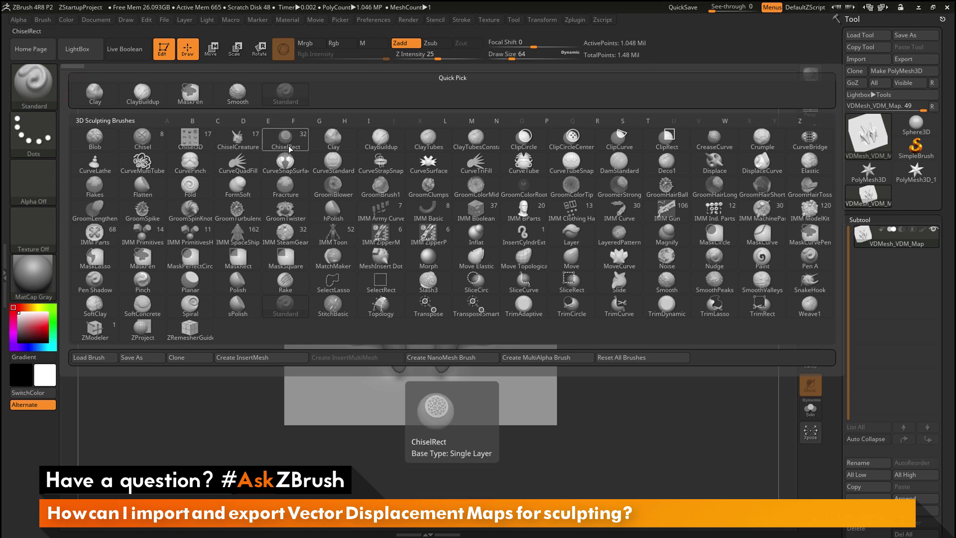
pyautogui.click(236, 140)
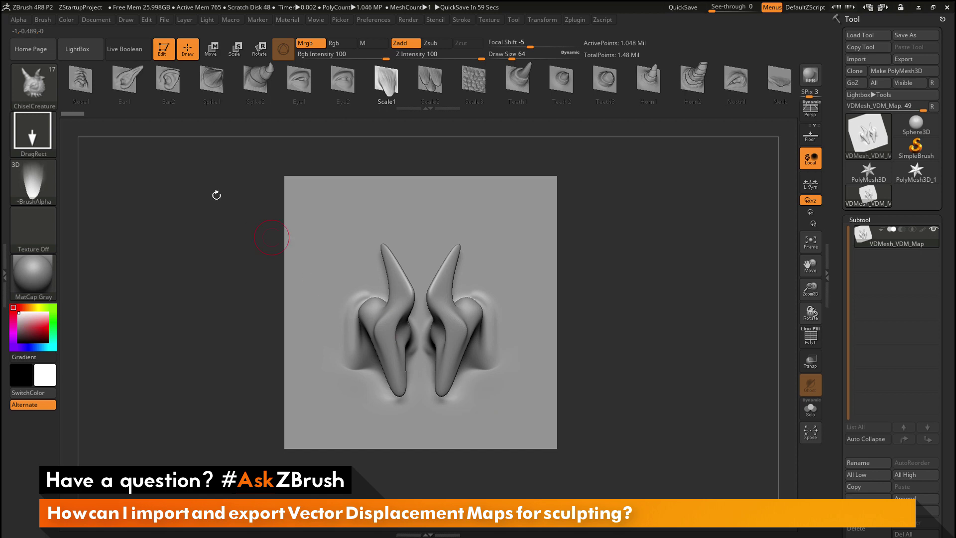
pyautogui.click(43, 21)
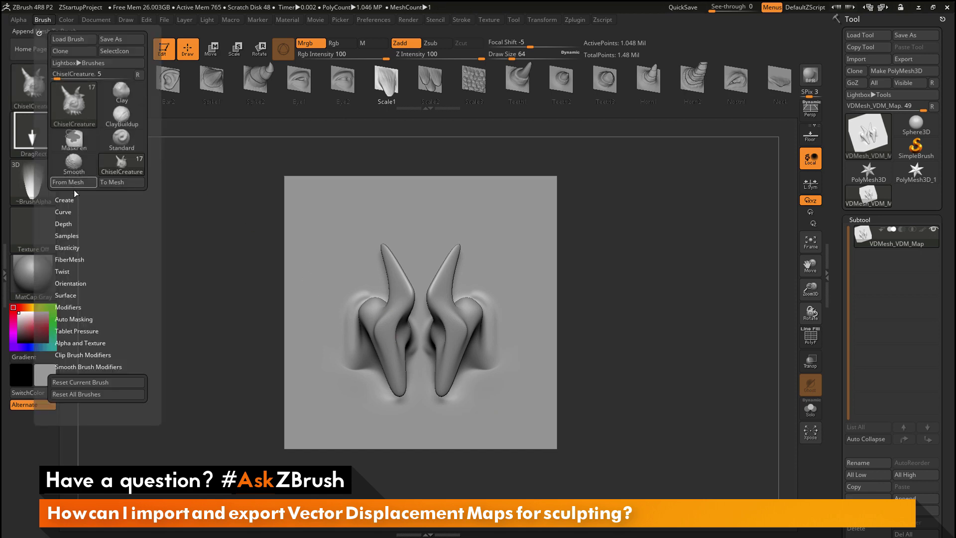
pyautogui.click(91, 200)
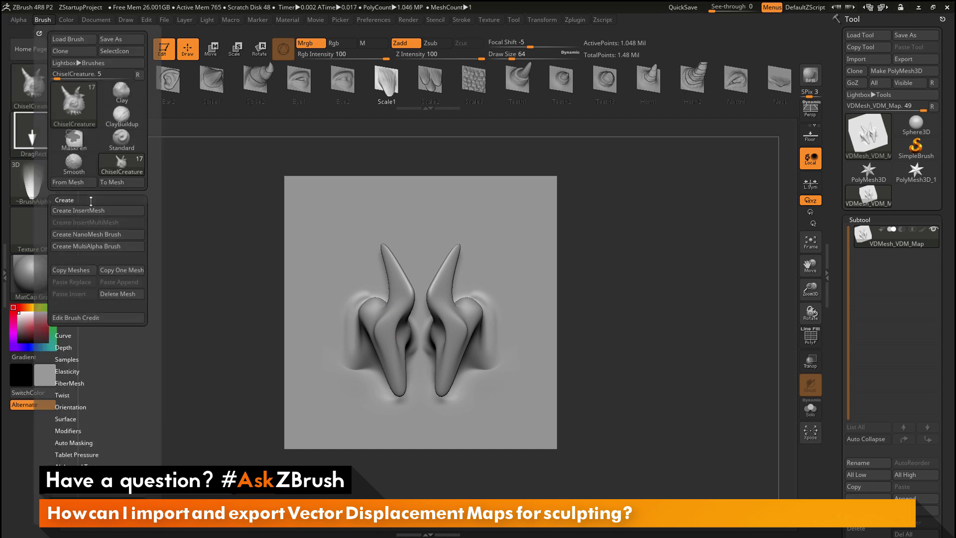
pyautogui.click(87, 246)
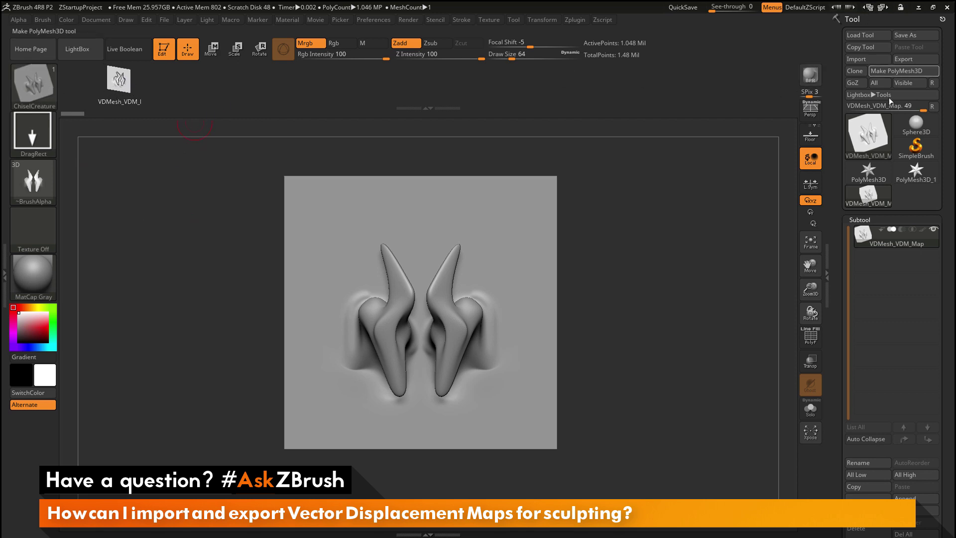
# Step: Switch to the Sphere3D tool, make it a PolyMesh3D and subdivide it three times
pyautogui.click(919, 125)
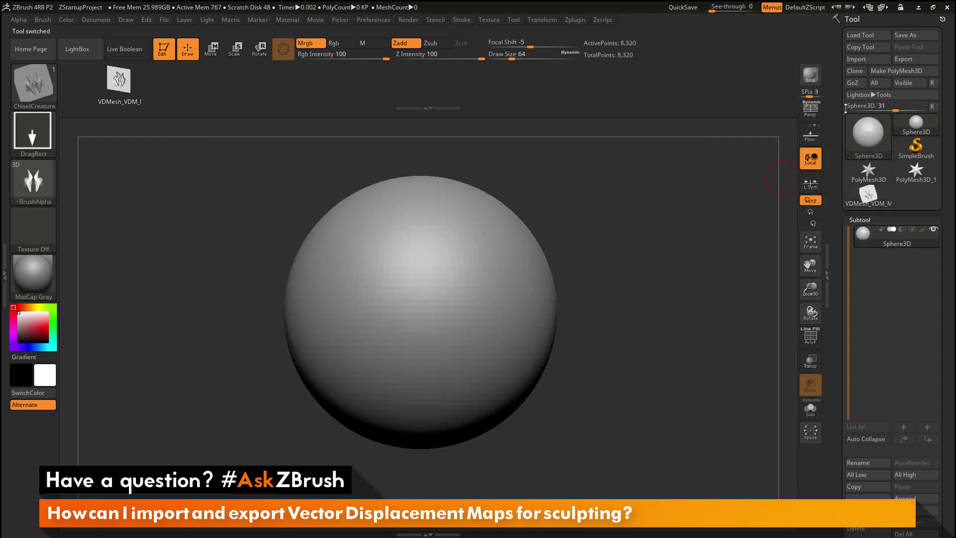
pyautogui.click(899, 72)
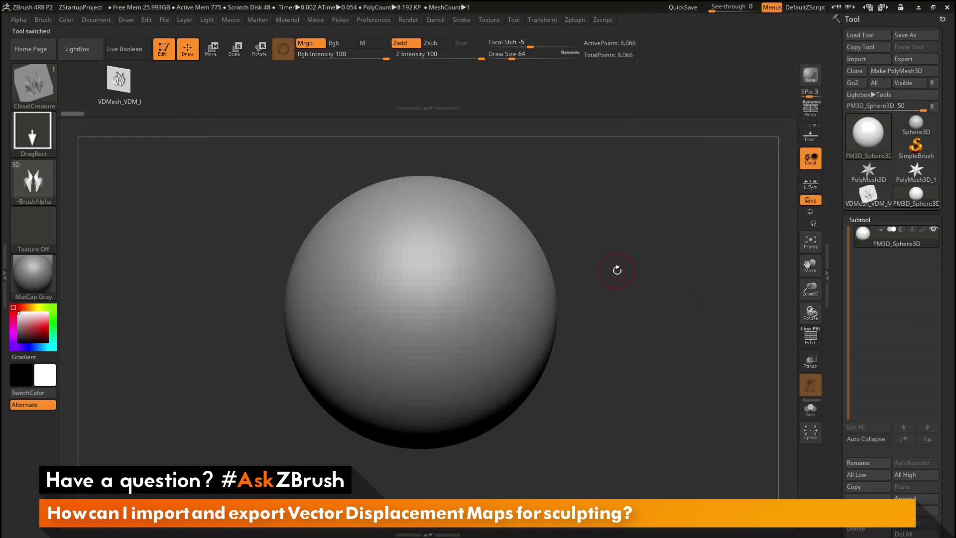
pyautogui.hotkey('ctrl', 'd')
pyautogui.hotkey('ctrl', 'd')
pyautogui.hotkey('ctrl', 'd')
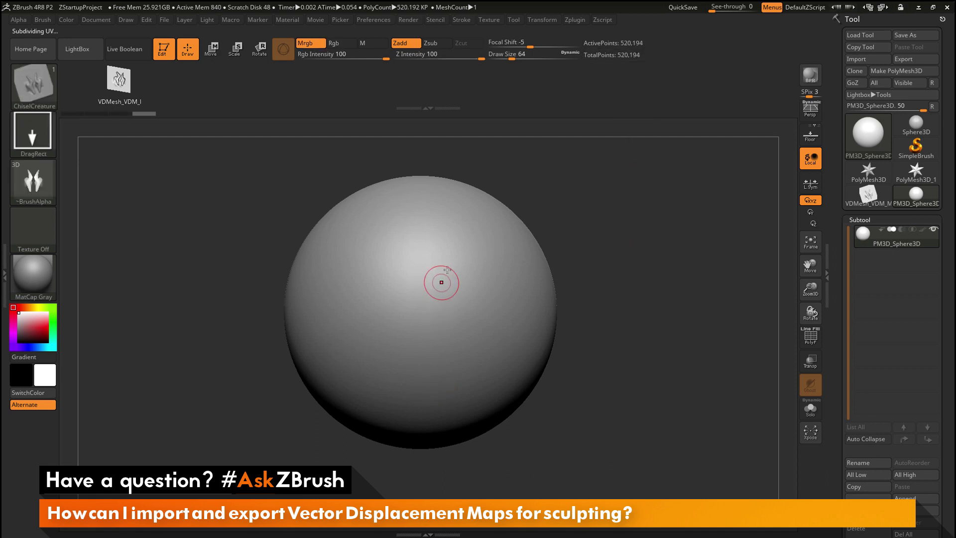
# Step: Stamp the new brush four times across the sphere's front, inverting the stamp near the centre so it cuts inward
pyautogui.moveTo(369, 256); pyautogui.dragTo(350, 234)
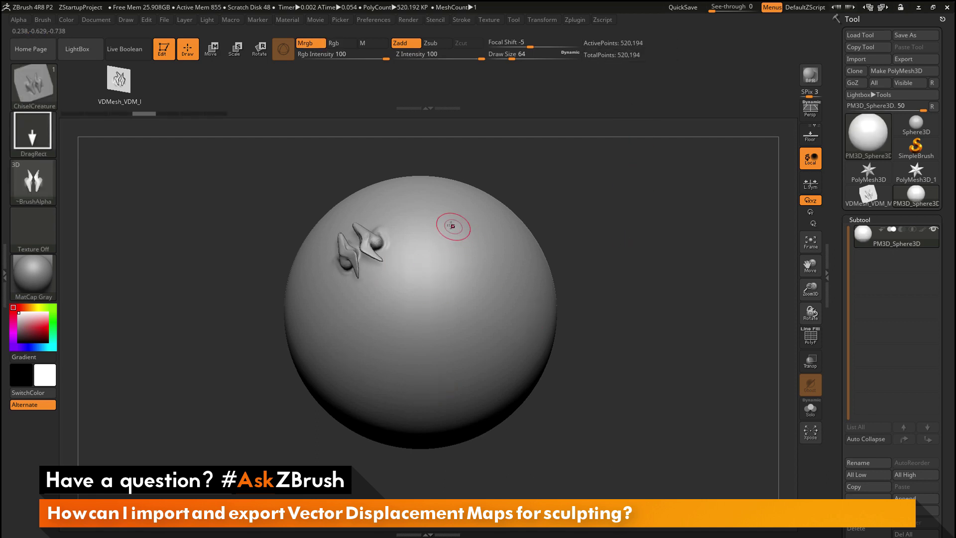
pyautogui.moveTo(452, 222); pyautogui.dragTo(477, 208)
pyautogui.keyDown('alt'); pyautogui.moveTo(435, 303); pyautogui.dragTo(398, 349); pyautogui.keyUp('alt')
pyautogui.moveTo(499, 286); pyautogui.dragTo(522, 312)
pyautogui.moveTo(588, 344)
pyautogui.mouseDown()
pyautogui.moveTo(652, 341)
pyautogui.moveTo(617, 348)
pyautogui.mouseUp()
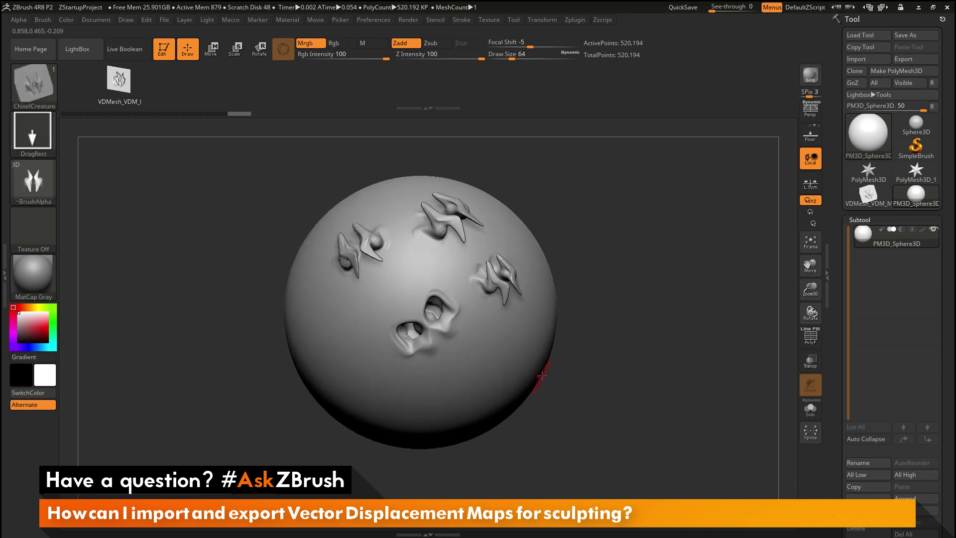
# Step: Choose the Mouth01 alpha of the Chisel3D brush and convert it into an editable mesh
pyautogui.click(43, 20)
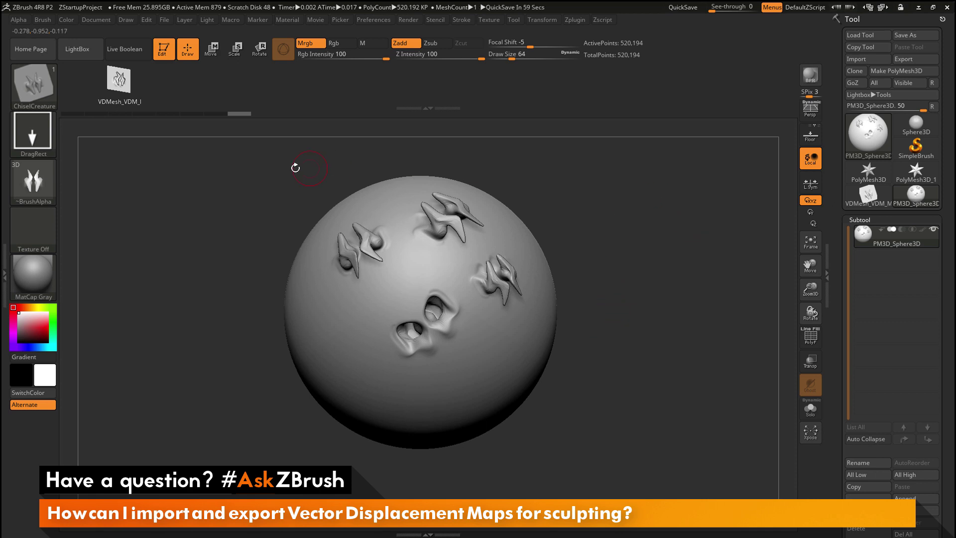
pyautogui.click(34, 87)
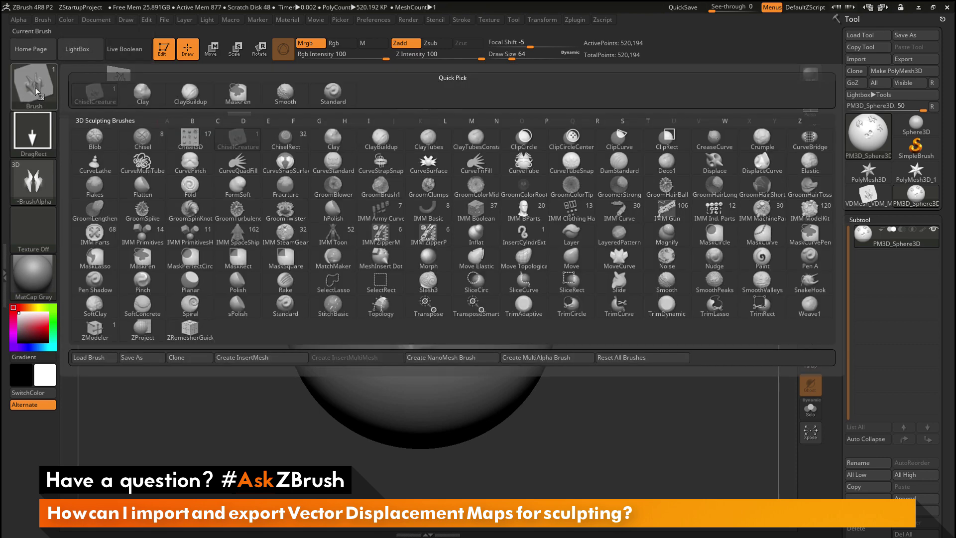
pyautogui.click(187, 145)
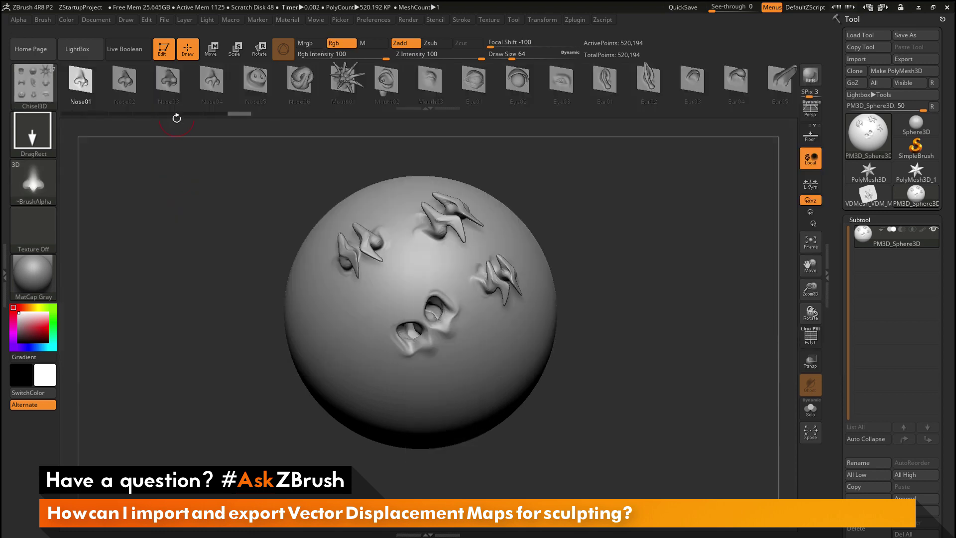
pyautogui.click(350, 84)
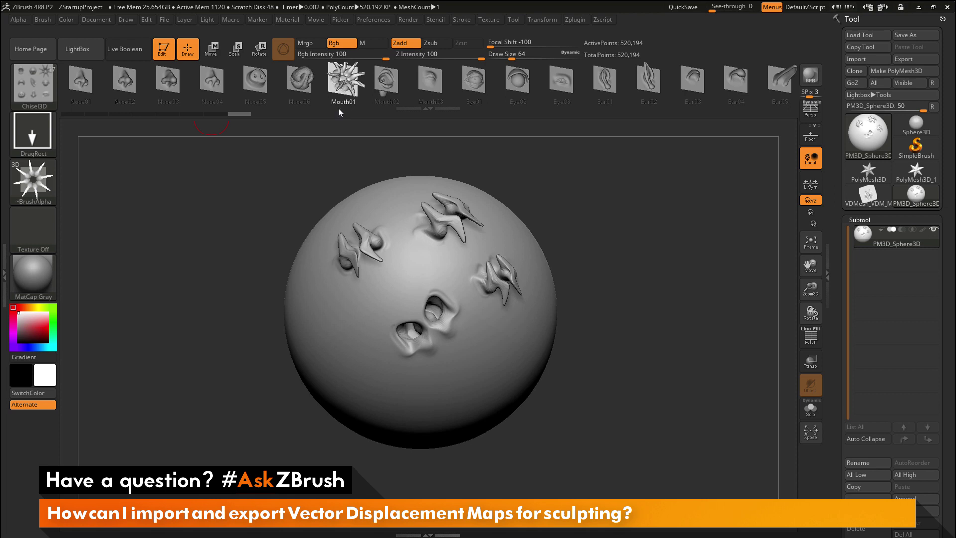
pyautogui.click(47, 20)
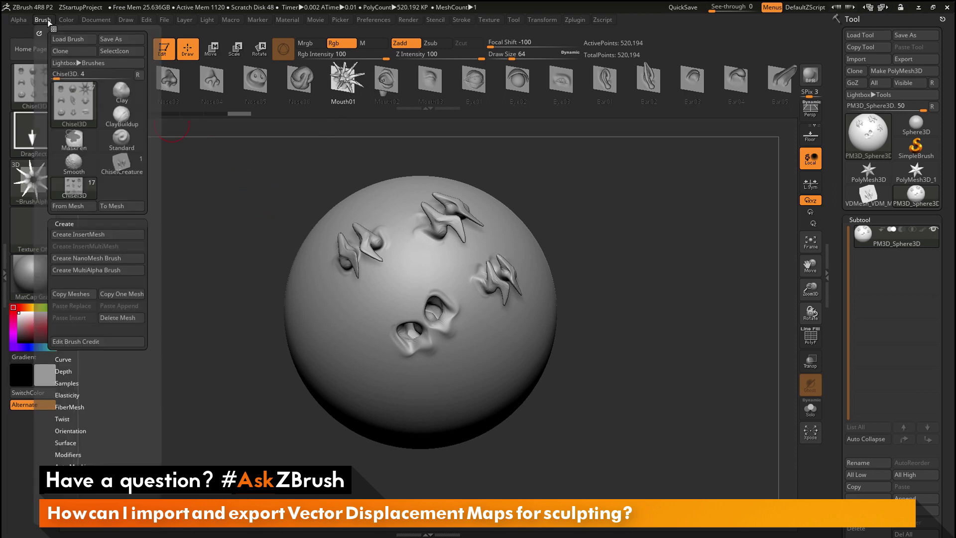
pyautogui.click(120, 206)
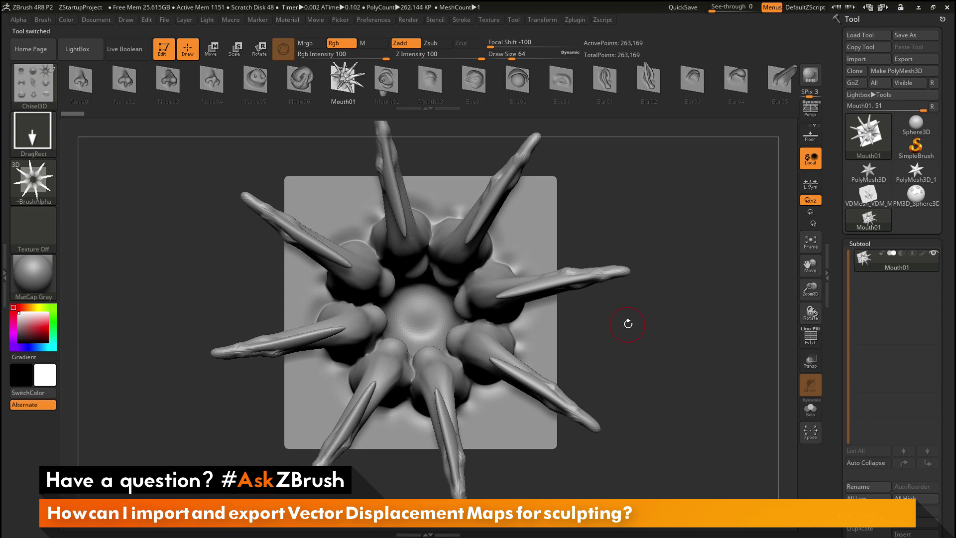
pyautogui.keyDown('alt'); pyautogui.moveTo(640, 312); pyautogui.dragTo(652, 328); pyautogui.keyUp('alt')
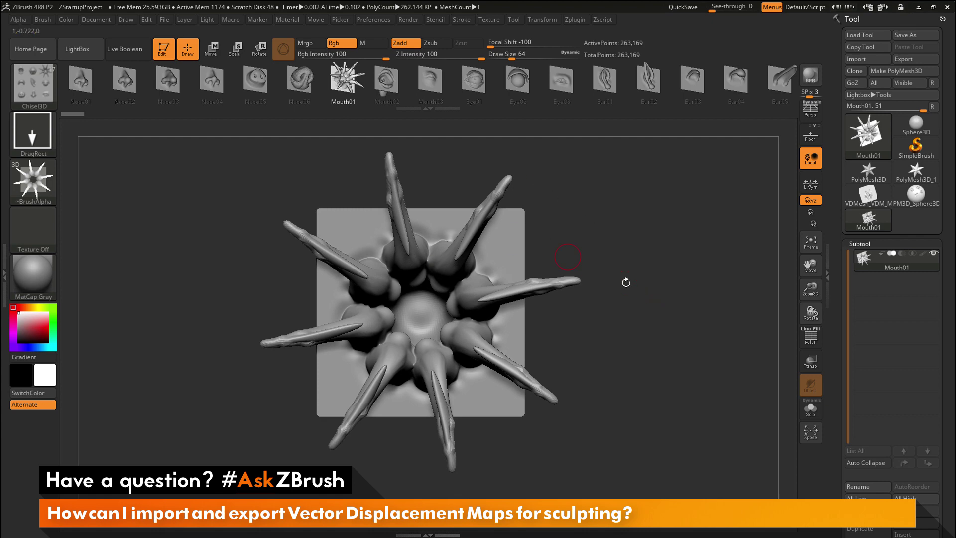
# Step: Thicken three lower-left tentacles of the Mouth01 mesh using the Inflat brush with a draw size of 108
pyautogui.press('b')
pyautogui.press('i')
pyautogui.press('n')
pyautogui.press('space')
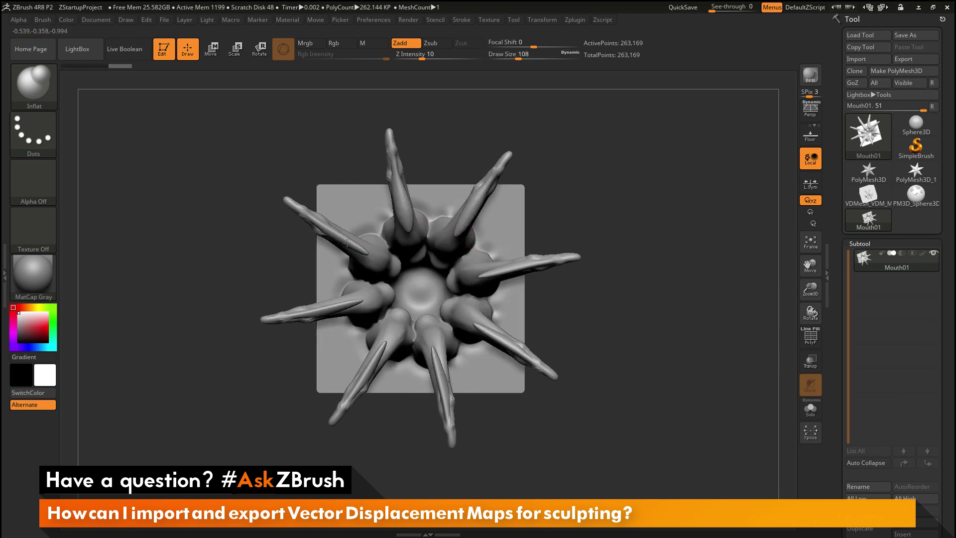
pyautogui.moveTo(355, 298); pyautogui.dragTo(318, 306)
pyautogui.moveTo(384, 333); pyautogui.dragTo(368, 367)
pyautogui.moveTo(435, 343)
pyautogui.mouseDown()
pyautogui.moveTo(439, 378)
pyautogui.moveTo(434, 366)
pyautogui.moveTo(428, 381)
pyautogui.mouseUp()
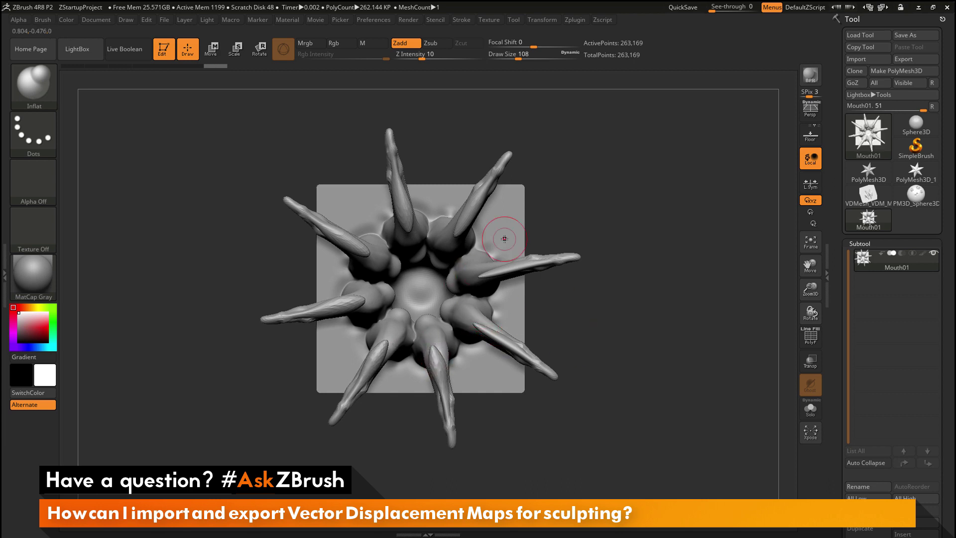
# Step: Choose the ChiselCreature brush and create a MultiAlpha brush from the edited Mouth01 mesh
pyautogui.click(37, 89)
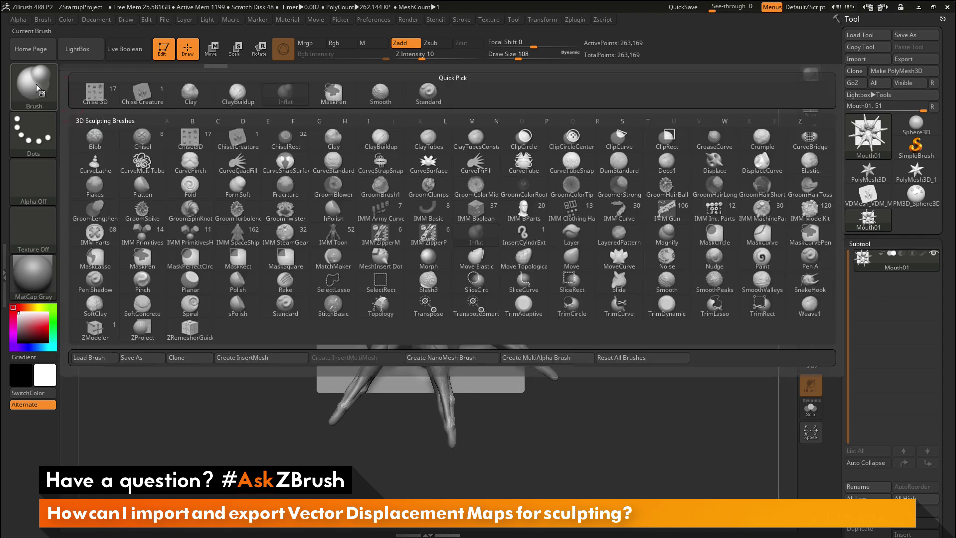
pyautogui.click(236, 140)
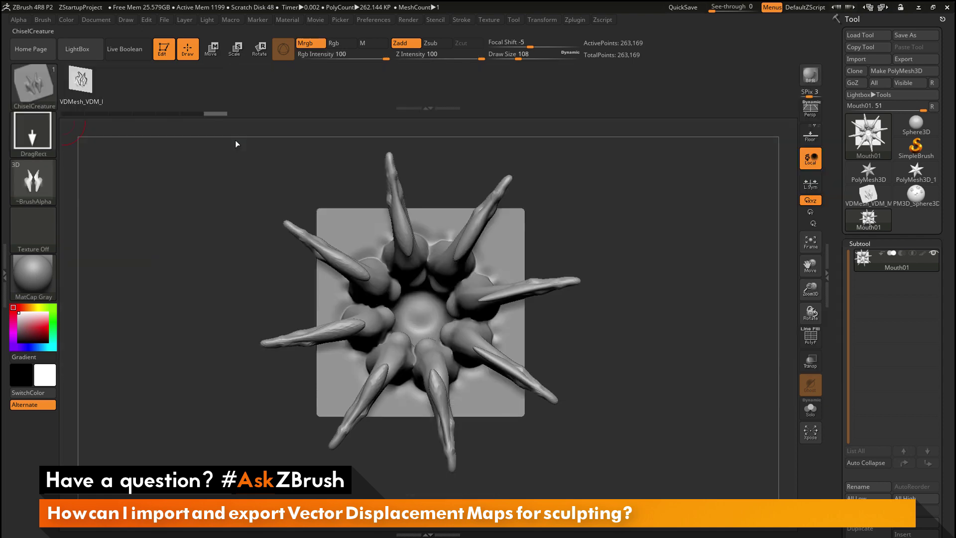
pyautogui.click(45, 20)
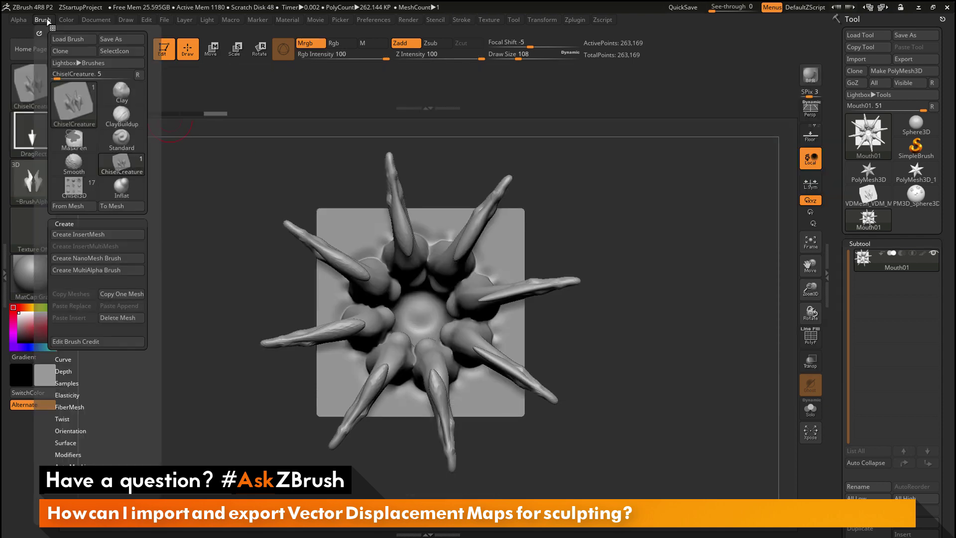
pyautogui.click(89, 269)
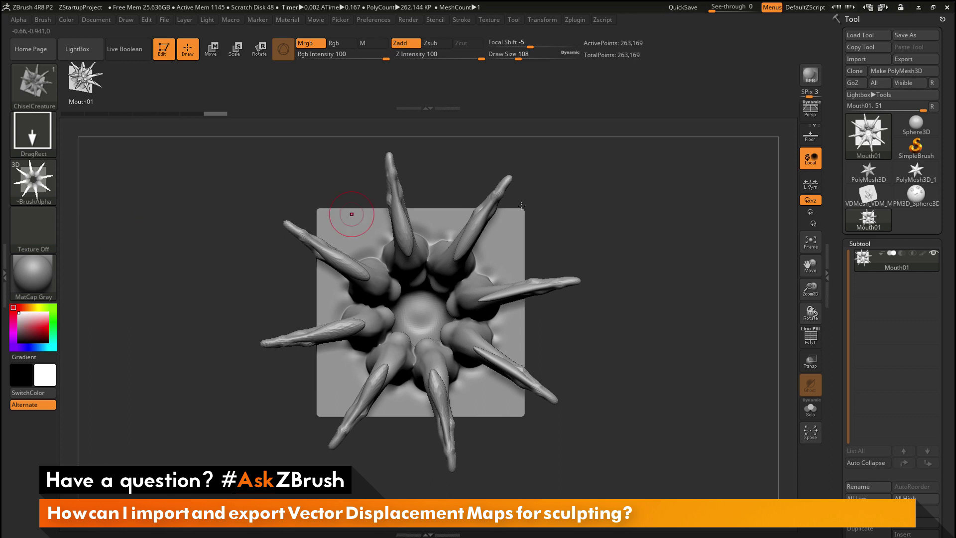
# Step: Switch back to the PM3D_Sphere3D tool and stamp the tentacled mouth twice on the sphere's lower half
pyautogui.click(916, 194)
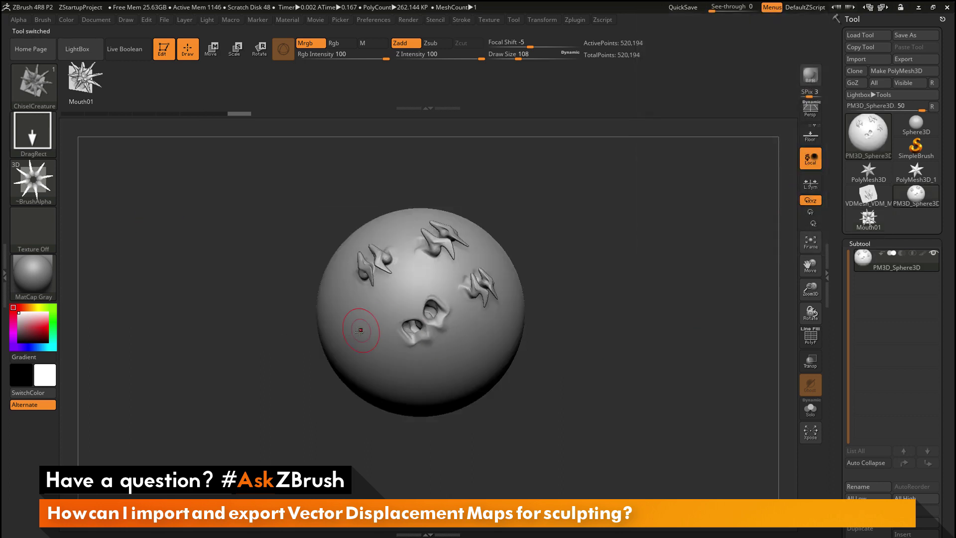
pyautogui.moveTo(357, 328); pyautogui.dragTo(329, 358)
pyautogui.moveTo(454, 358); pyautogui.dragTo(485, 384)
pyautogui.moveTo(553, 389)
pyautogui.mouseDown()
pyautogui.moveTo(591, 327)
pyautogui.moveTo(544, 269)
pyautogui.mouseUp()
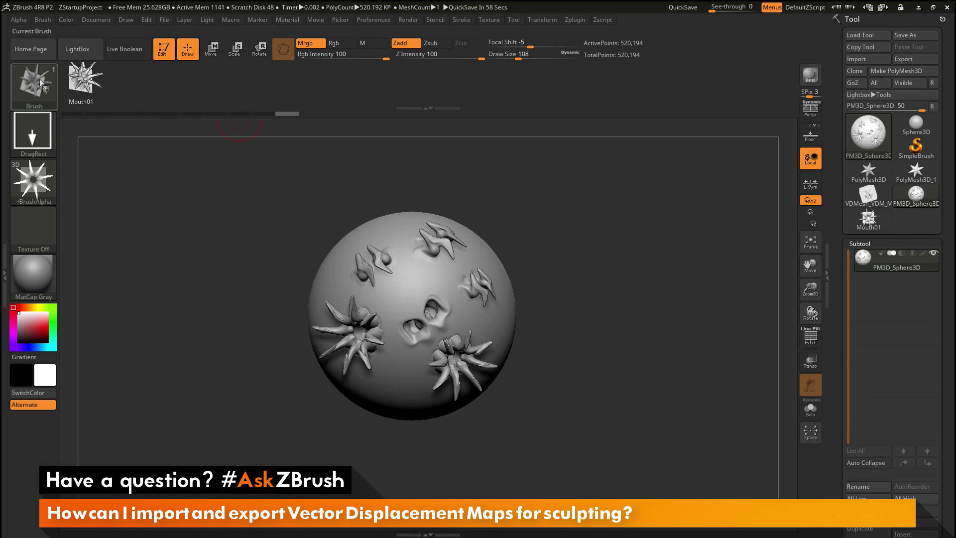
# Step: Convert the ChiselCreature brush's Mouth01 alpha into an editable mesh and view it from the front
pyautogui.moveTo(49, 87)
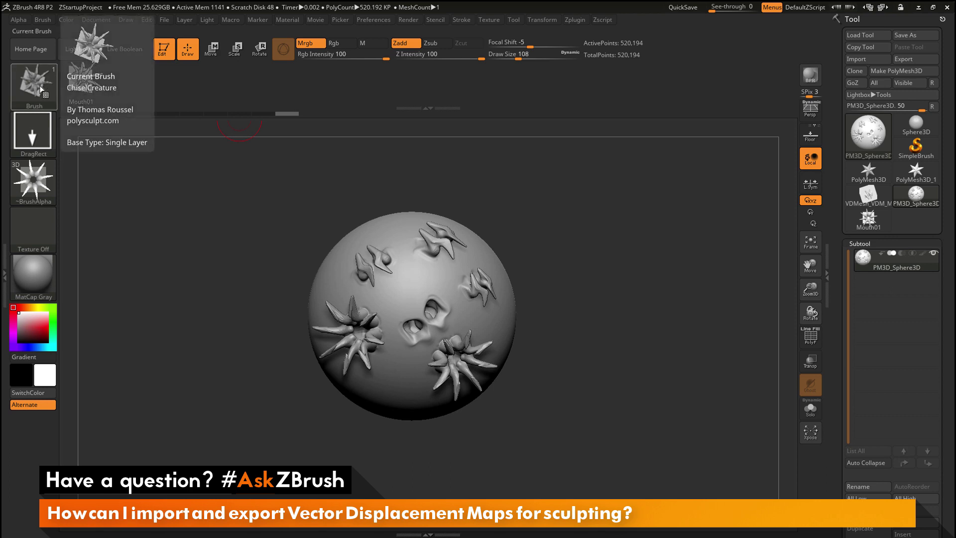
pyautogui.click(43, 23)
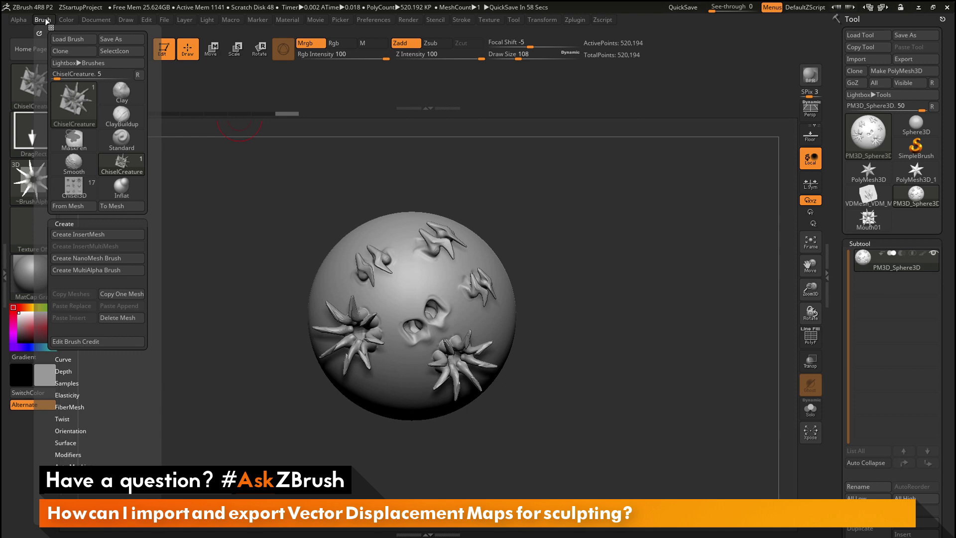
pyautogui.click(121, 208)
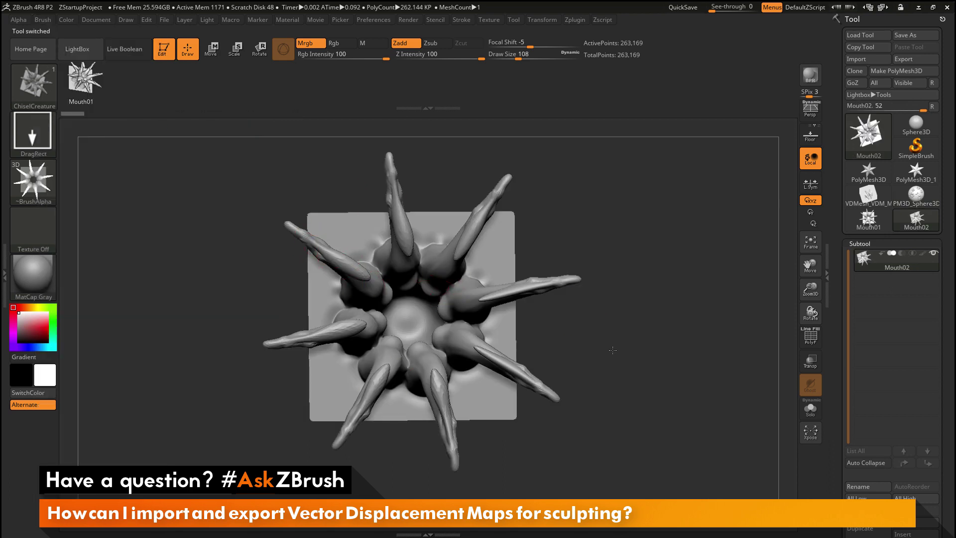
pyautogui.moveTo(612, 350); pyautogui.dragTo(567, 306)
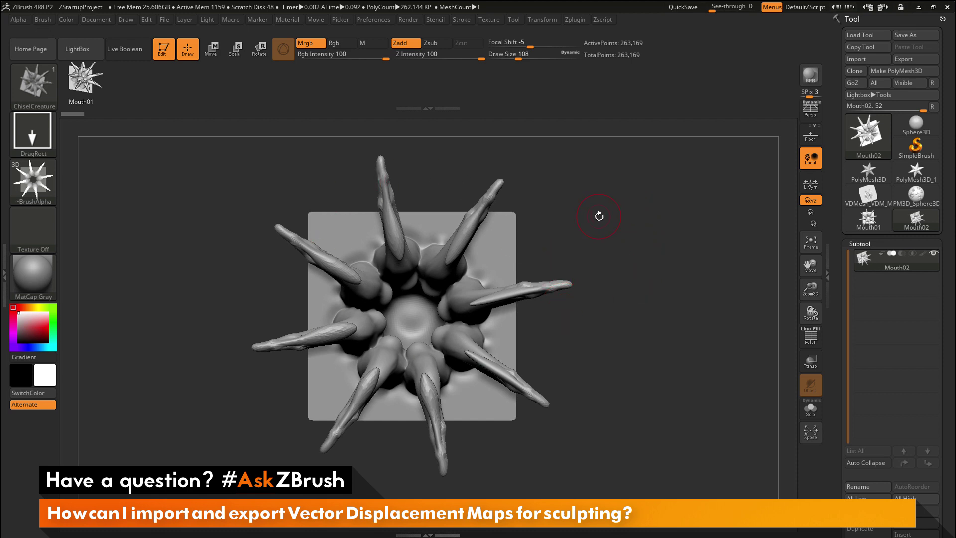
# Step: Create a vector displacement map texture from the tentacled mouth mesh
pyautogui.click(489, 22)
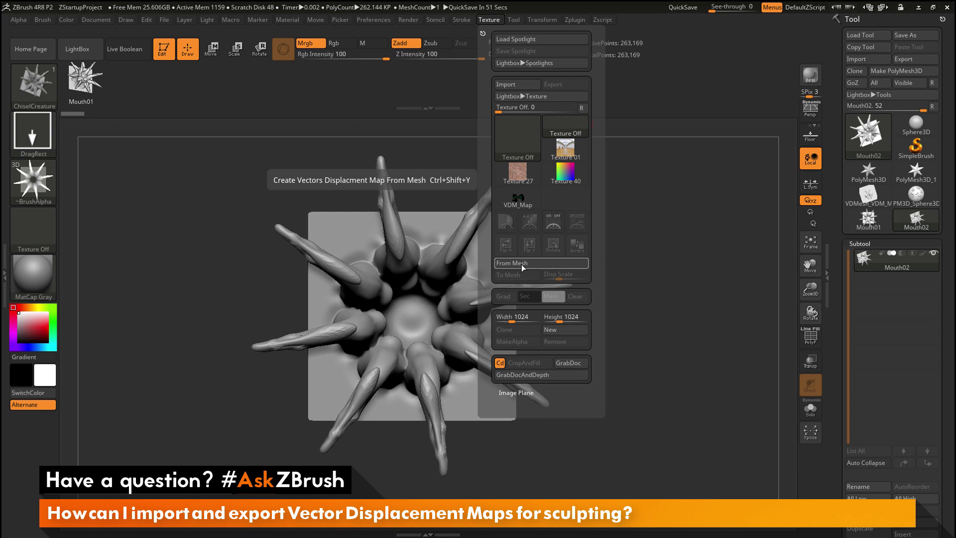
pyautogui.moveTo(514, 204)
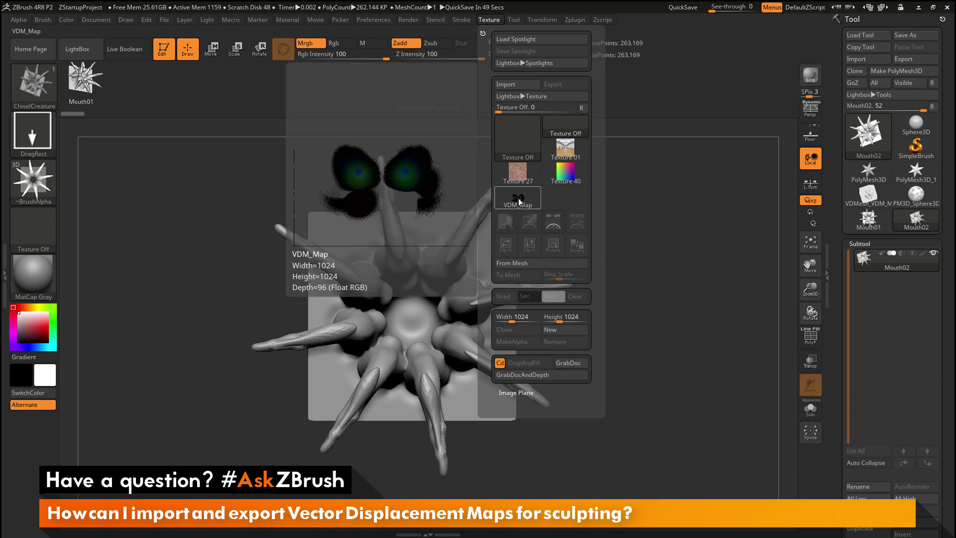
pyautogui.click(521, 262)
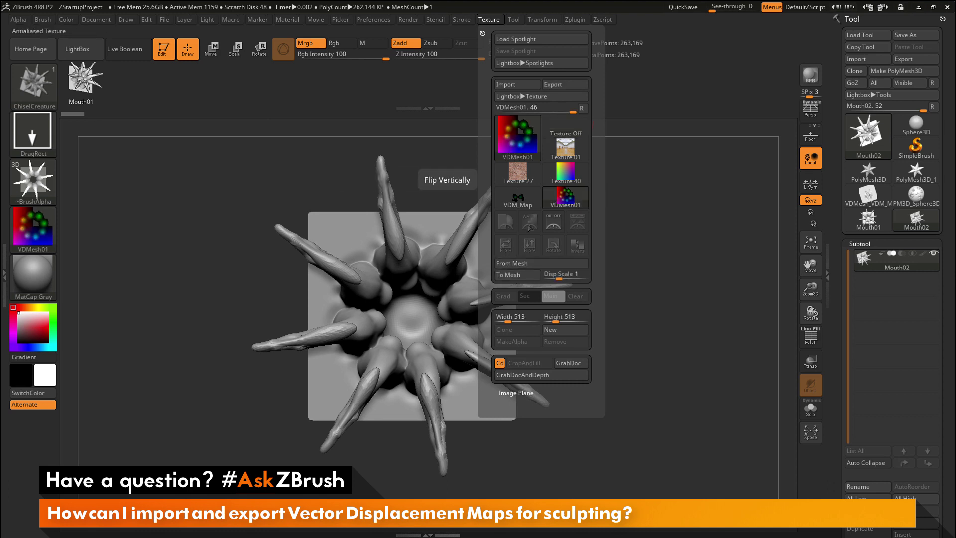
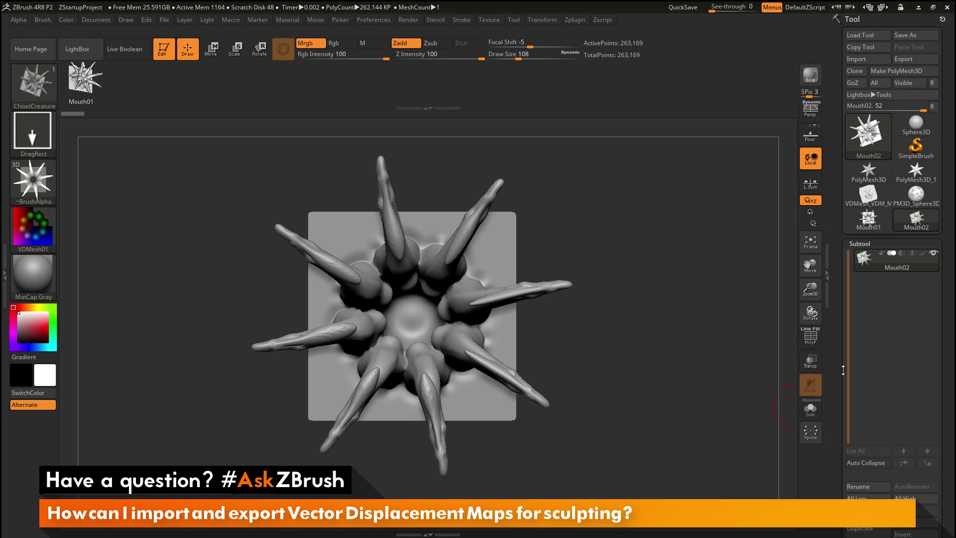
# Step: Mirror the mouth mesh along the X axis with the Mirror deformation and generate a new vector displacement texture from it
pyautogui.moveTo(835, 371); pyautogui.dragTo(828, 244)
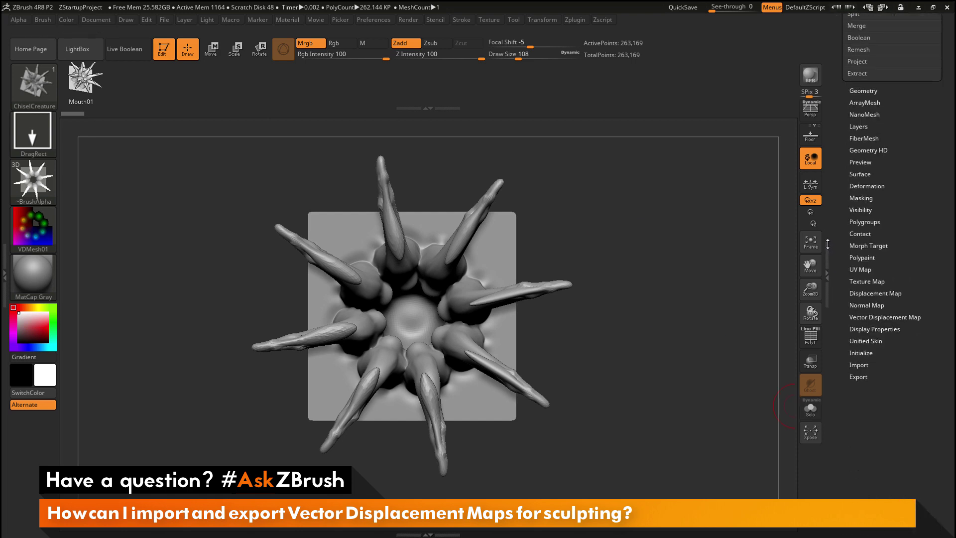
pyautogui.click(871, 187)
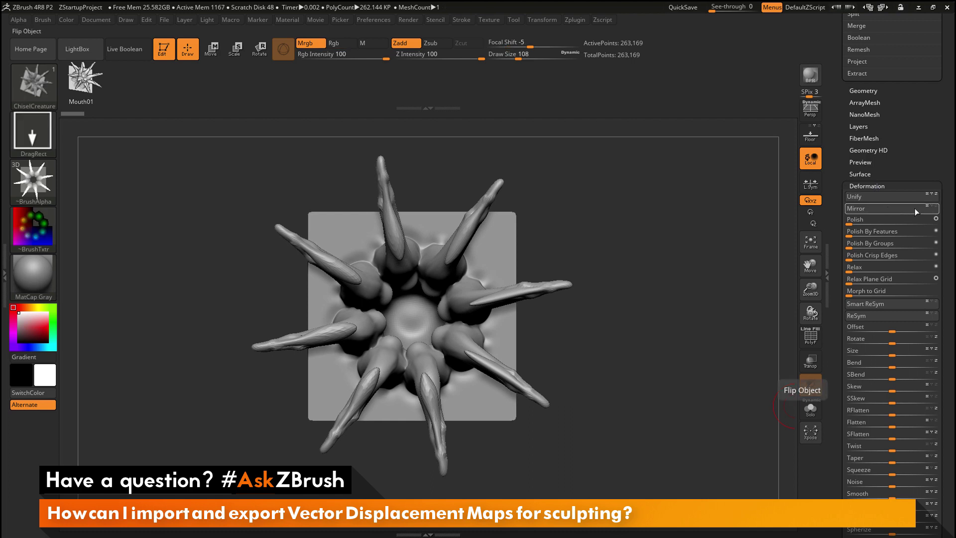
pyautogui.click(893, 210)
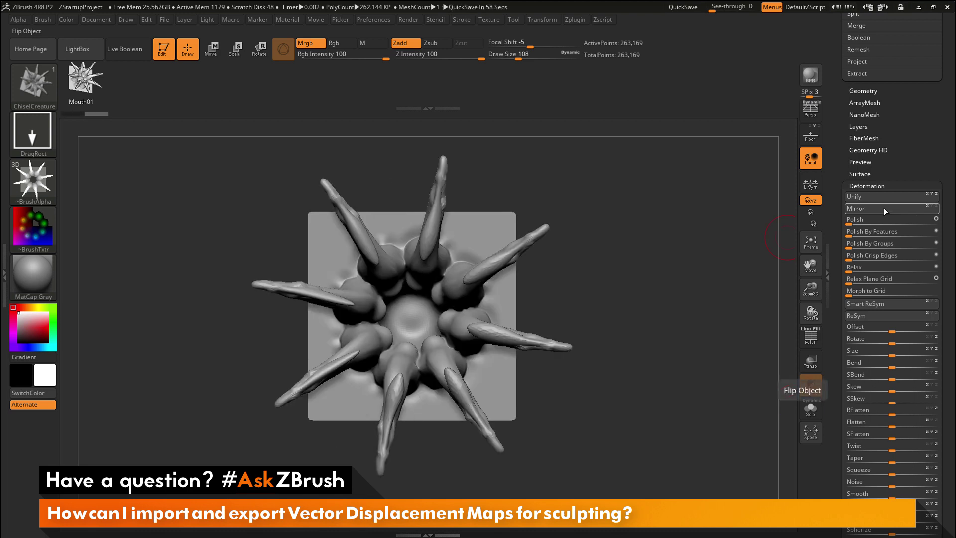
pyautogui.click(488, 21)
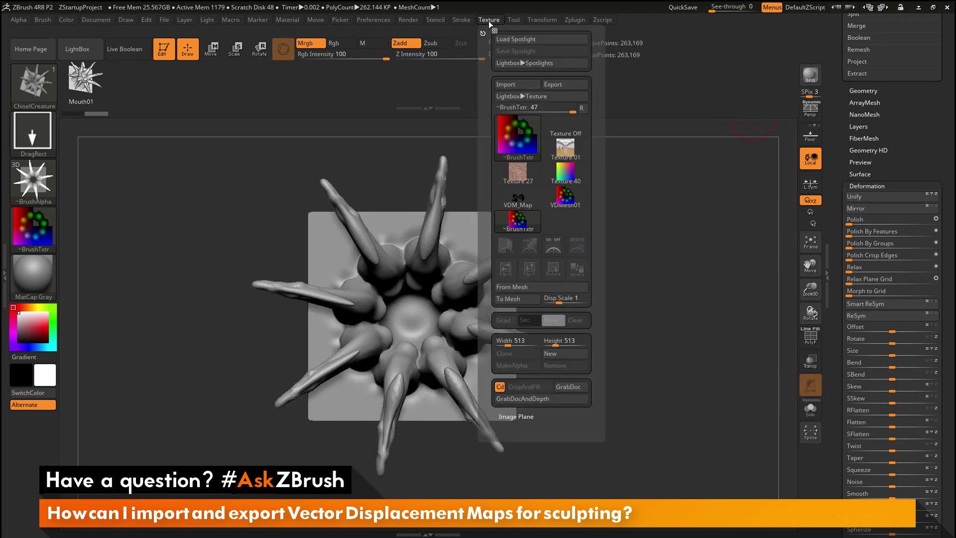
pyautogui.click(522, 286)
pyautogui.moveTo(566, 227)
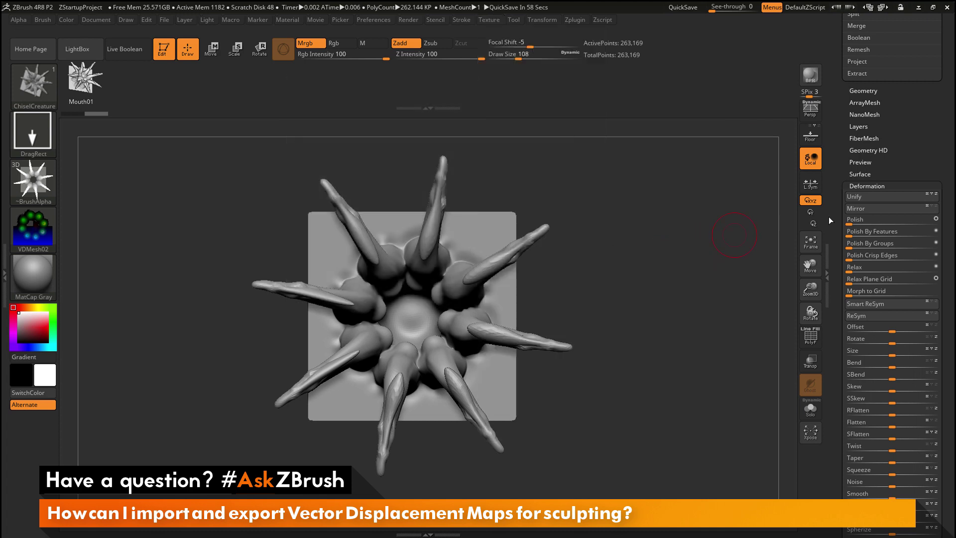
# Step: Mirror the mouth mesh along the Y axis and generate another vector displacement texture from the flipped mesh
pyautogui.click(903, 208)
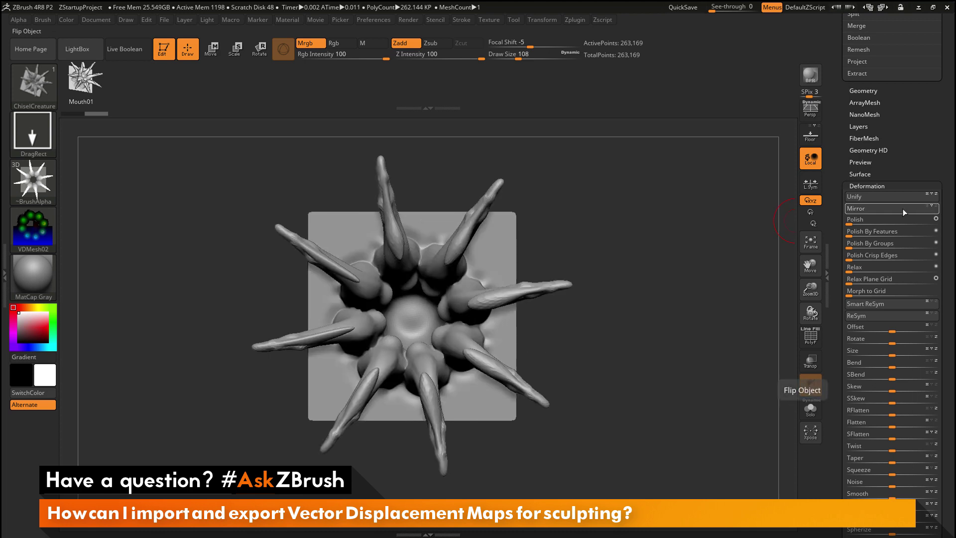
pyautogui.click(492, 21)
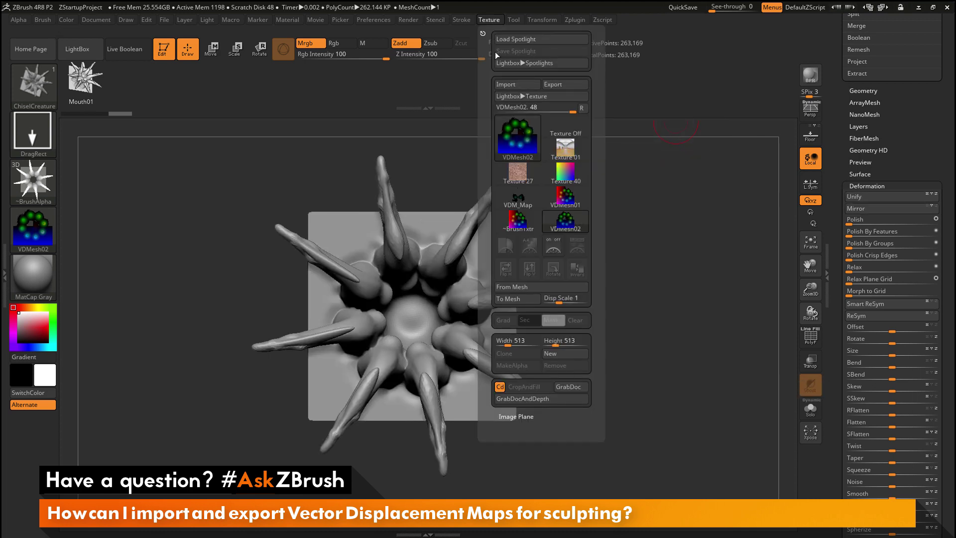
pyautogui.click(514, 287)
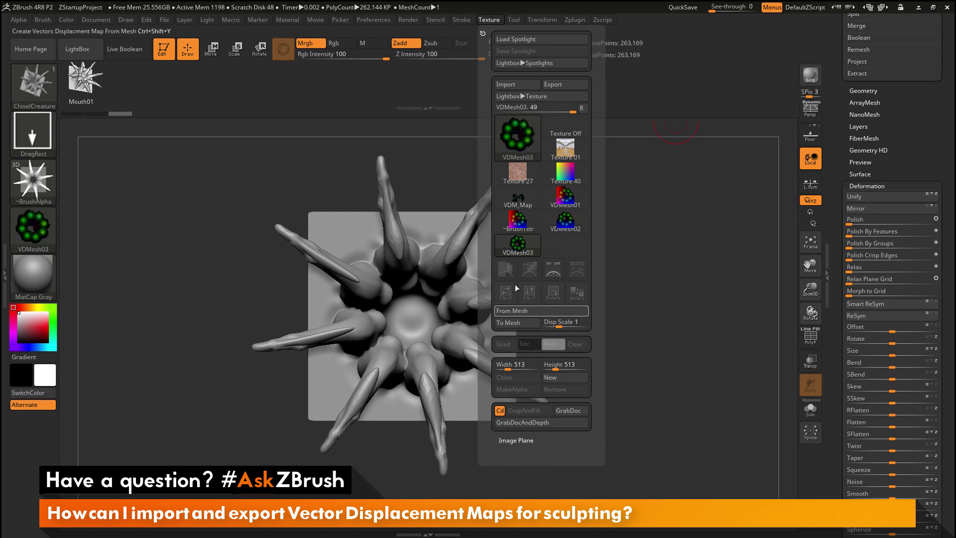
pyautogui.moveTo(509, 244)
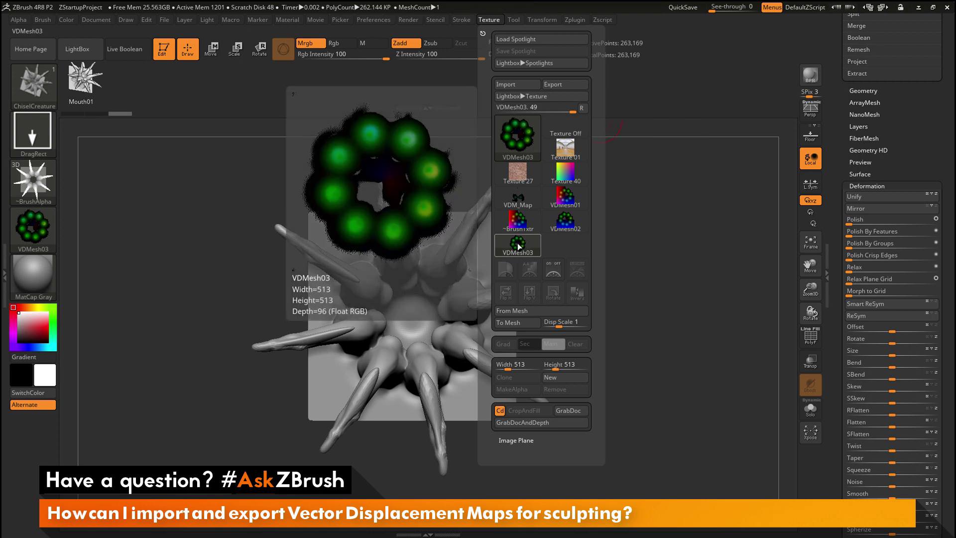
# Step: Export the VDMesh03 texture to the VDM folder as an OpenExr file named VDMesh03_vdm
pyautogui.click(518, 246)
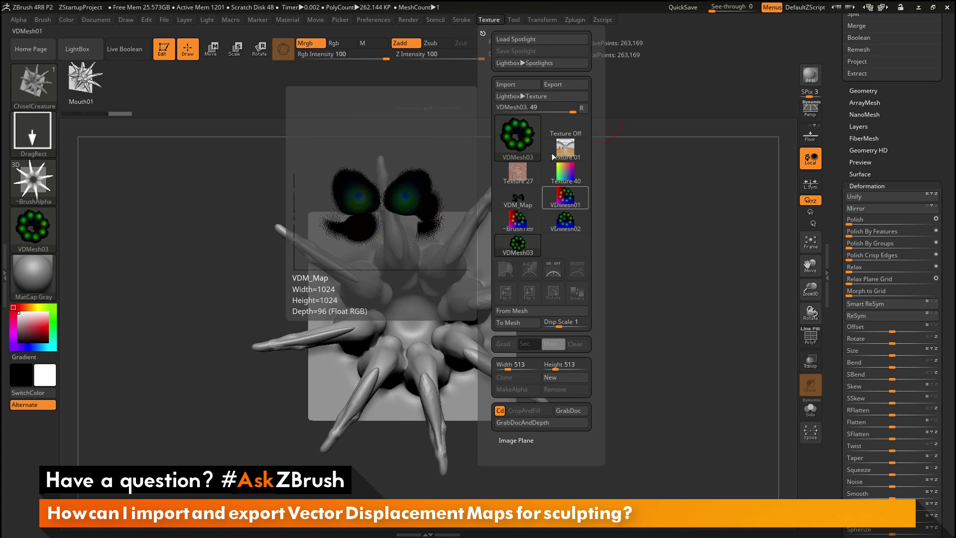
pyautogui.click(566, 85)
pyautogui.click(341, 337)
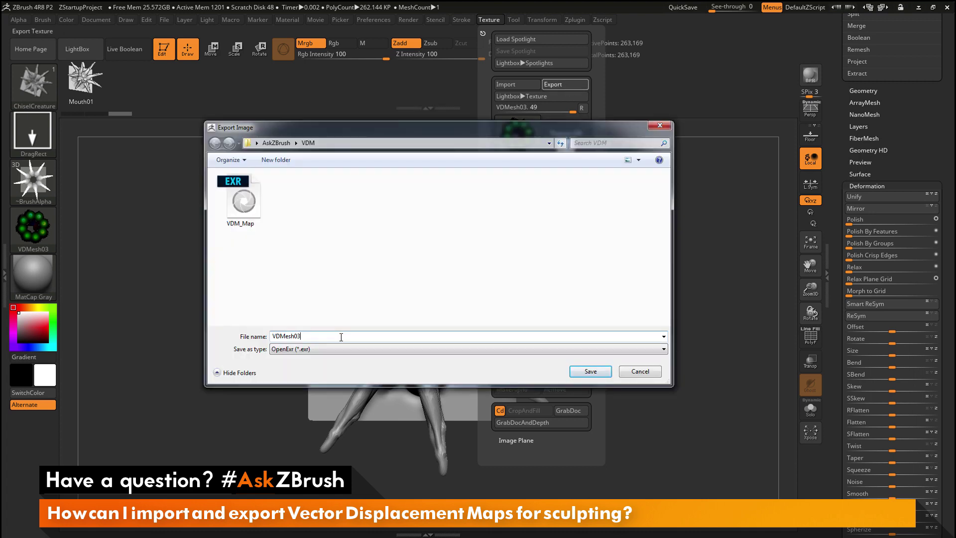
pyautogui.doubleClick(341, 337)
pyautogui.click(330, 336)
pyautogui.write('_vdm')
pyautogui.press('Return')
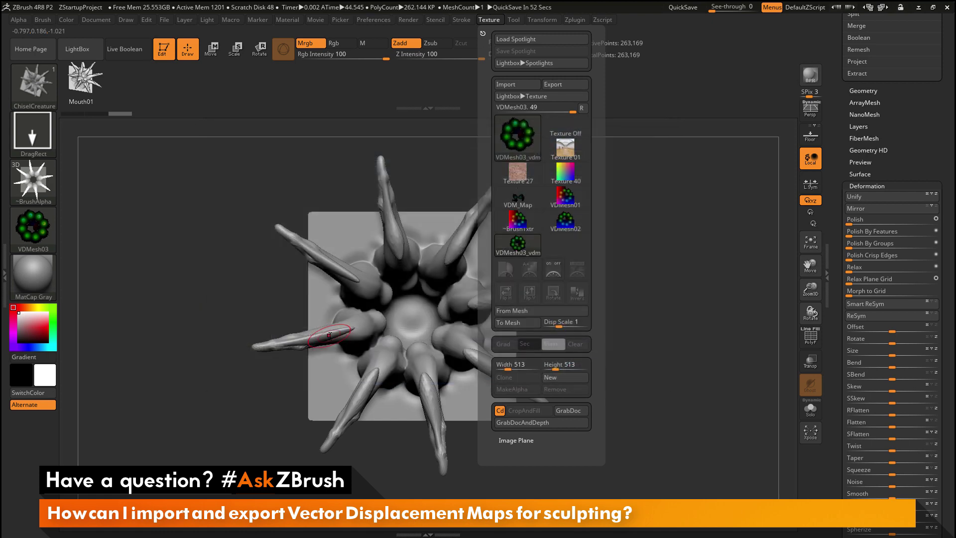